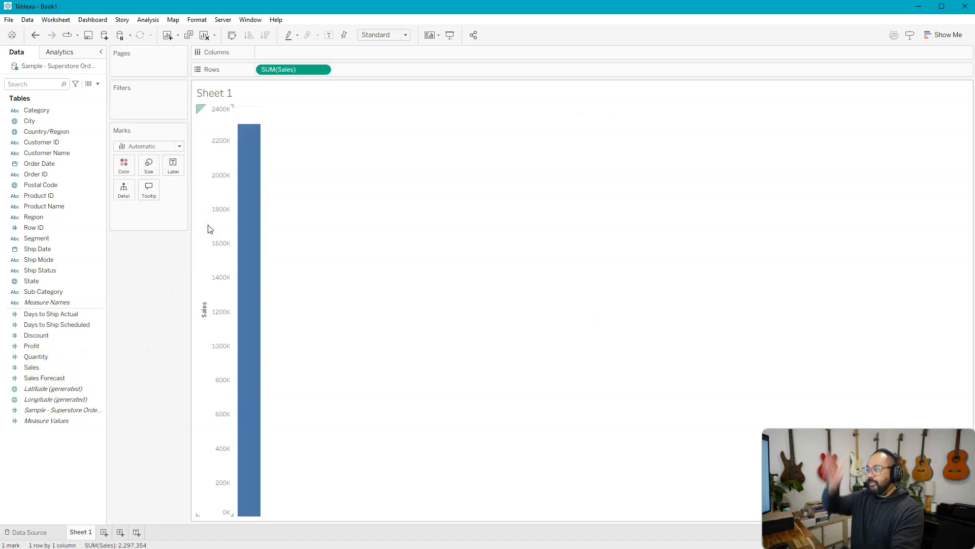
Step: Add Order Date to the columns to break the sales down by year
left_click(261, 146)
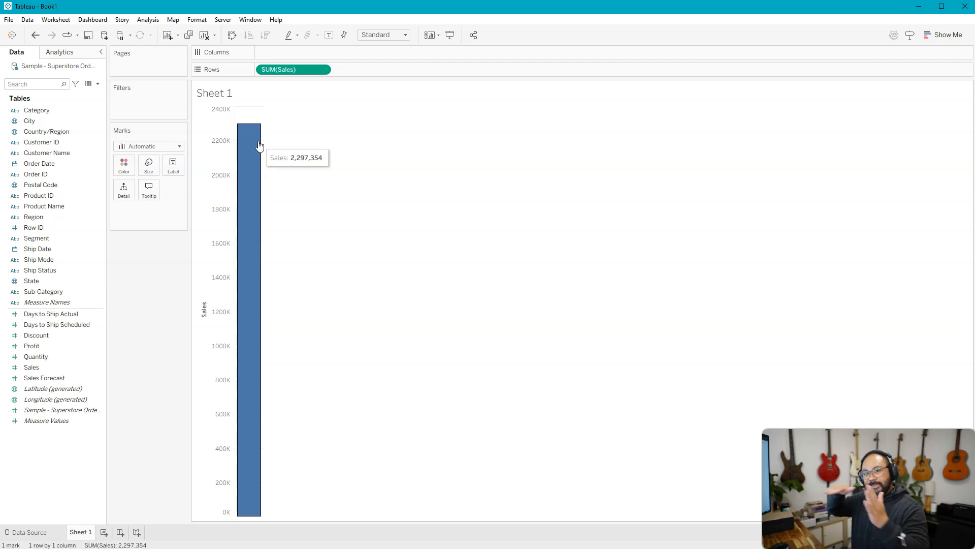
left_click(57, 134)
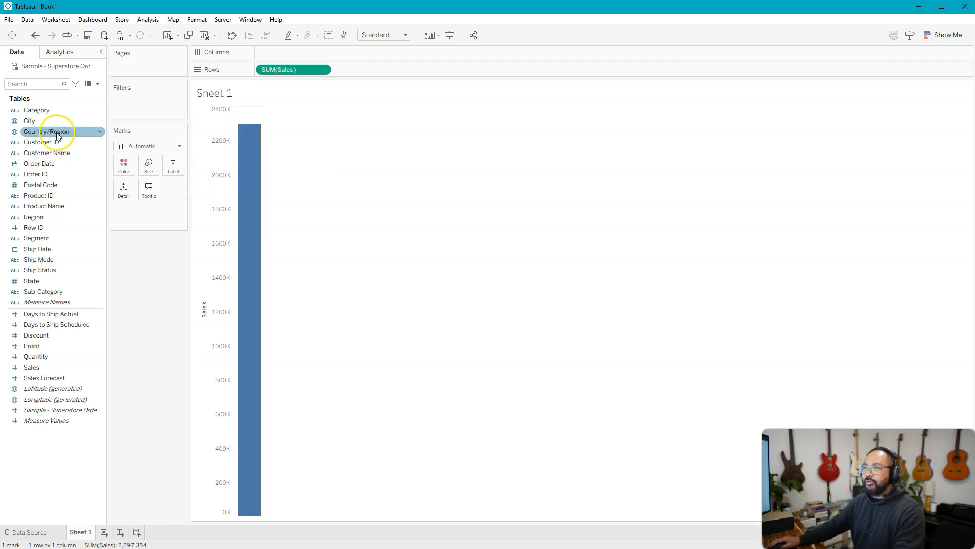
left_click(56, 164)
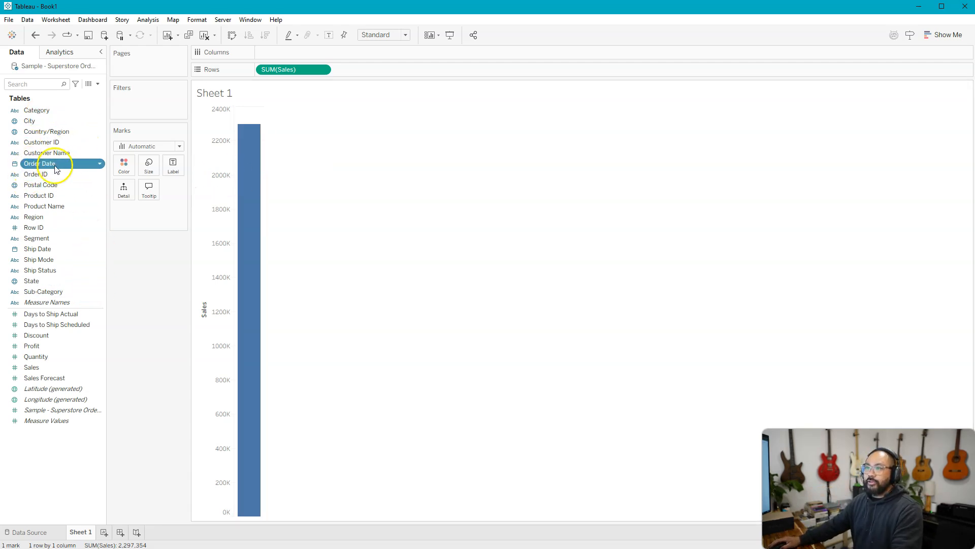
left_click_drag(56, 169, 295, 52)
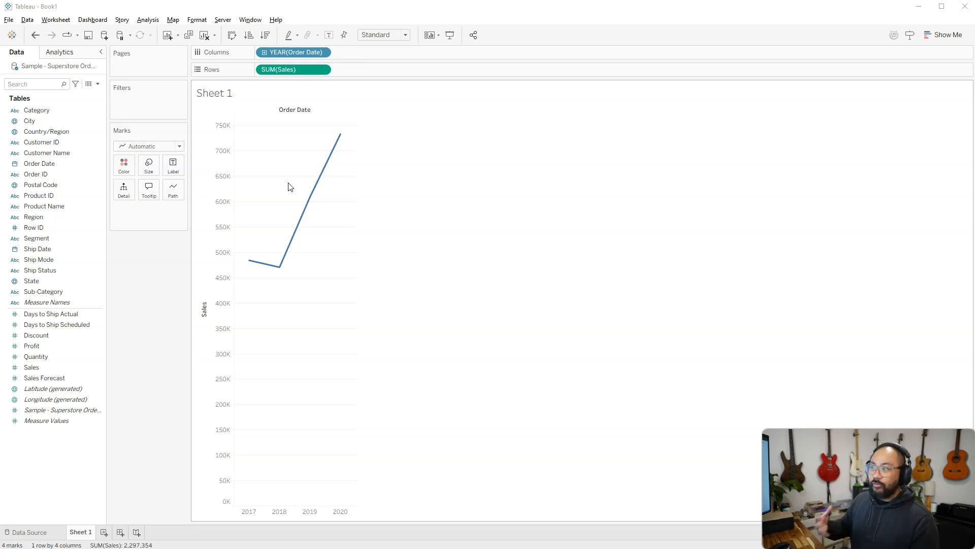
Step: Change the yearly sales chart's mark type to Bar and show the mark labels
left_click(160, 143)
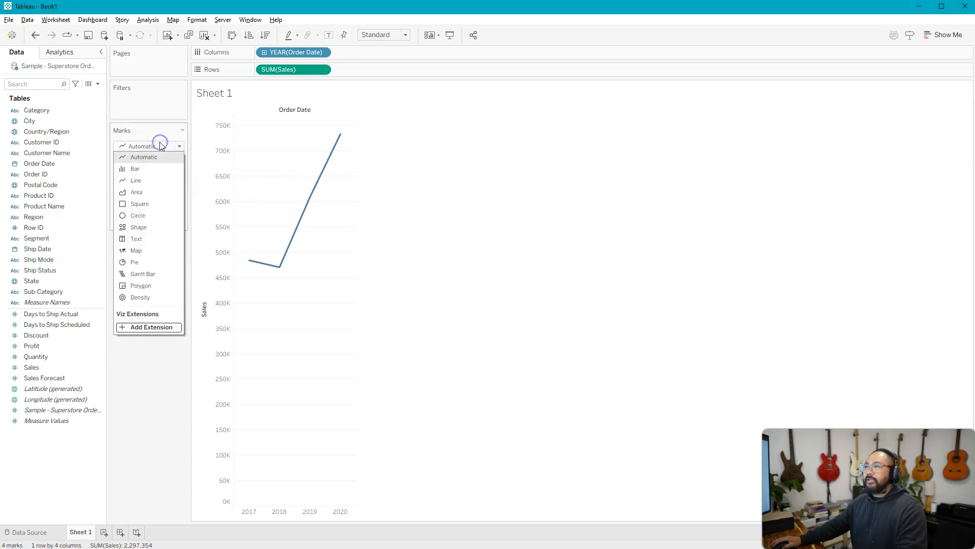
left_click(142, 169)
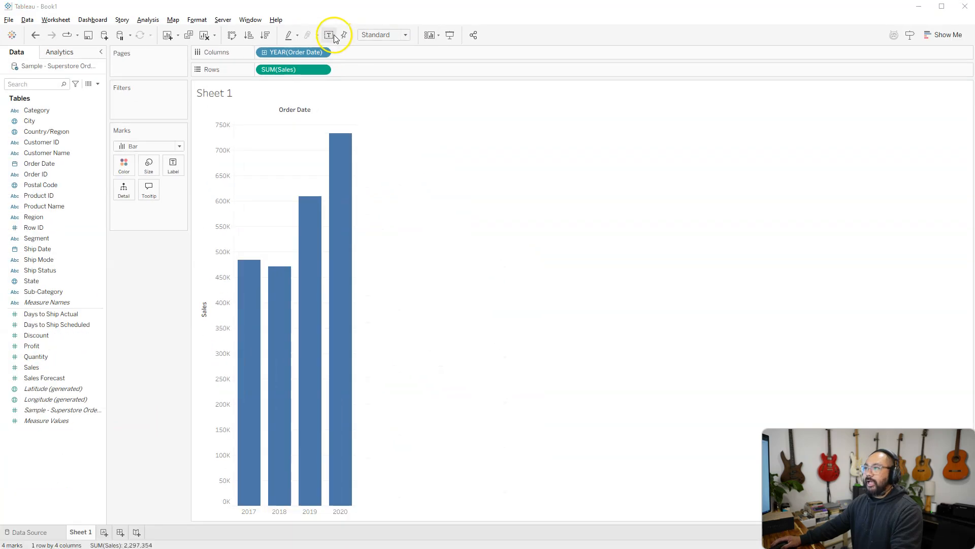
left_click(330, 35)
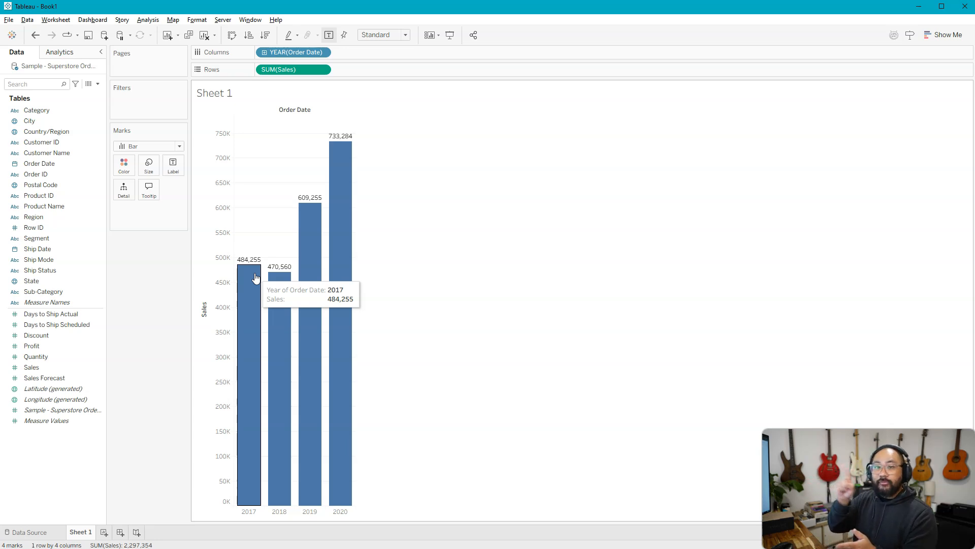
left_click(603, 153)
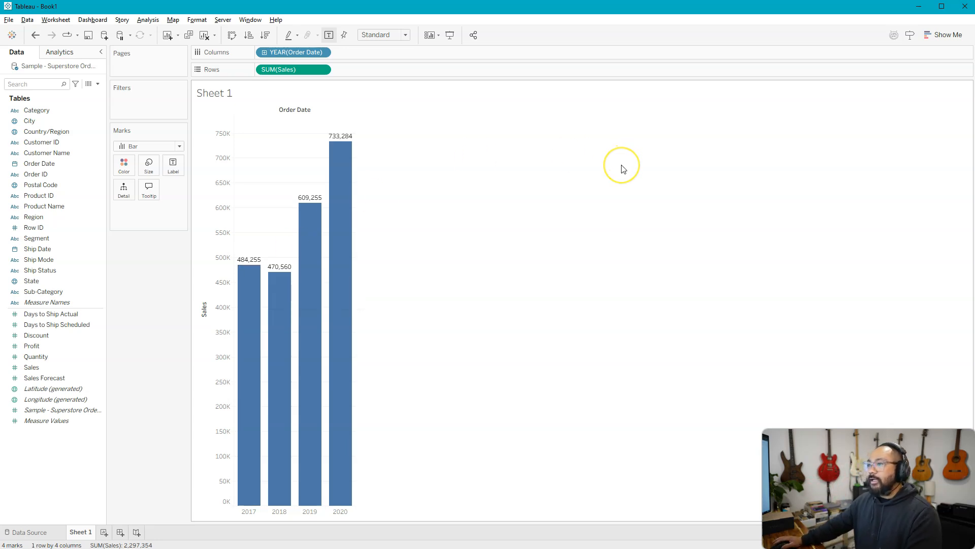
left_click(603, 129)
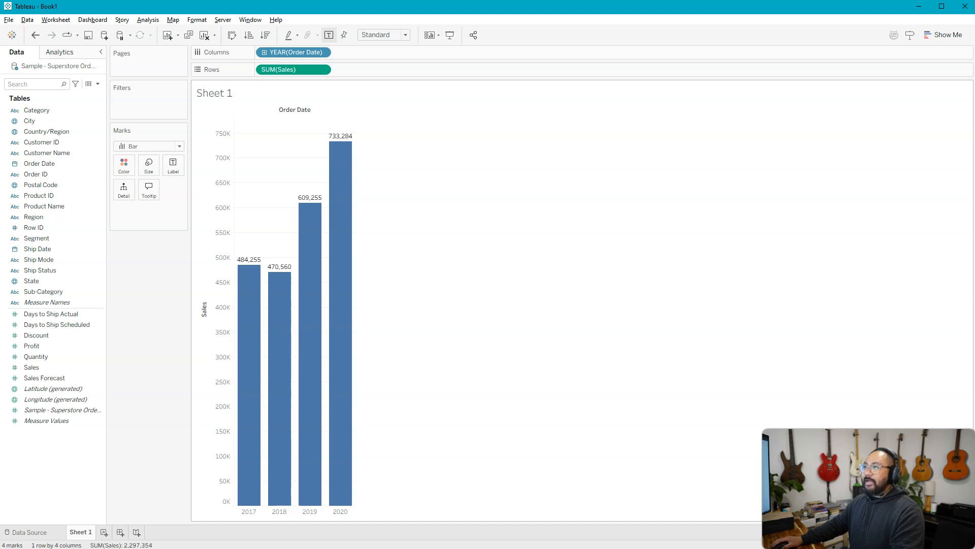
Step: Add a second Sales measure to the rows and apply the Running Total quick table calculation to it
left_click_drag(335, 61, 424, 78)
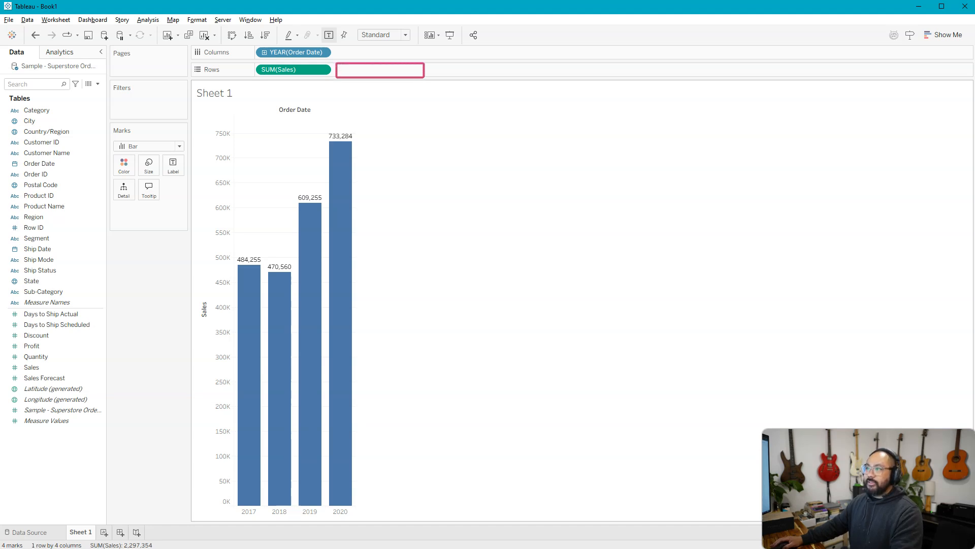
key("Escape")
left_click_drag(36, 366, 371, 73)
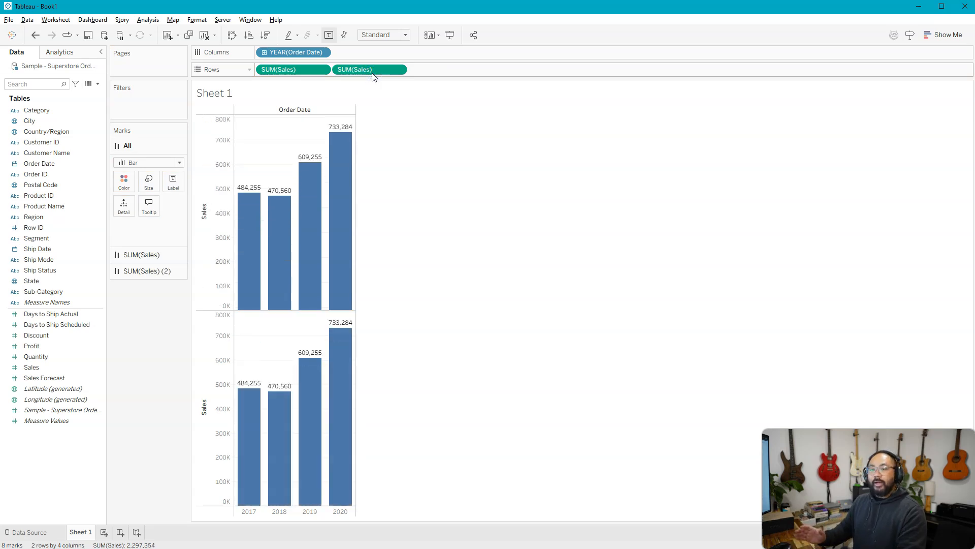
mouse_move(283, 259)
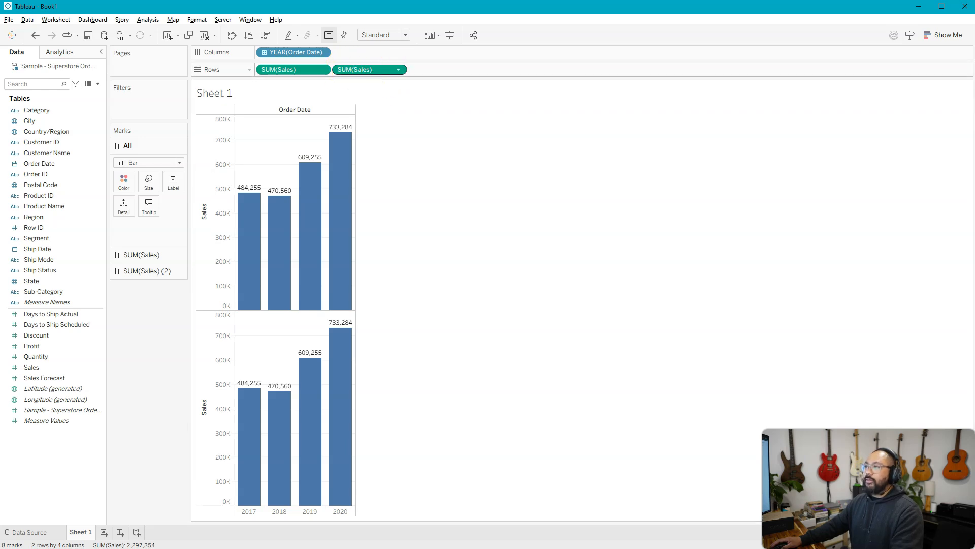
right_click(383, 74)
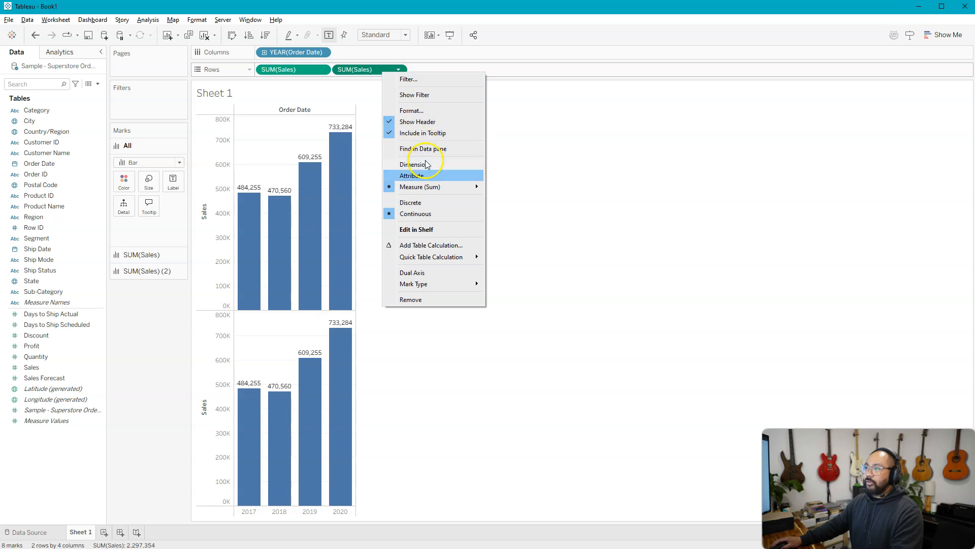
left_click(456, 260)
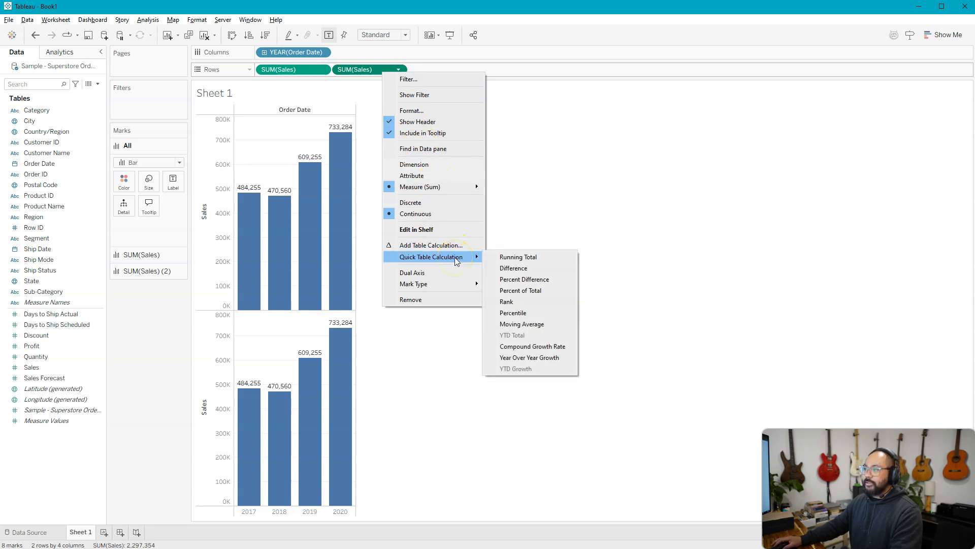
left_click(558, 260)
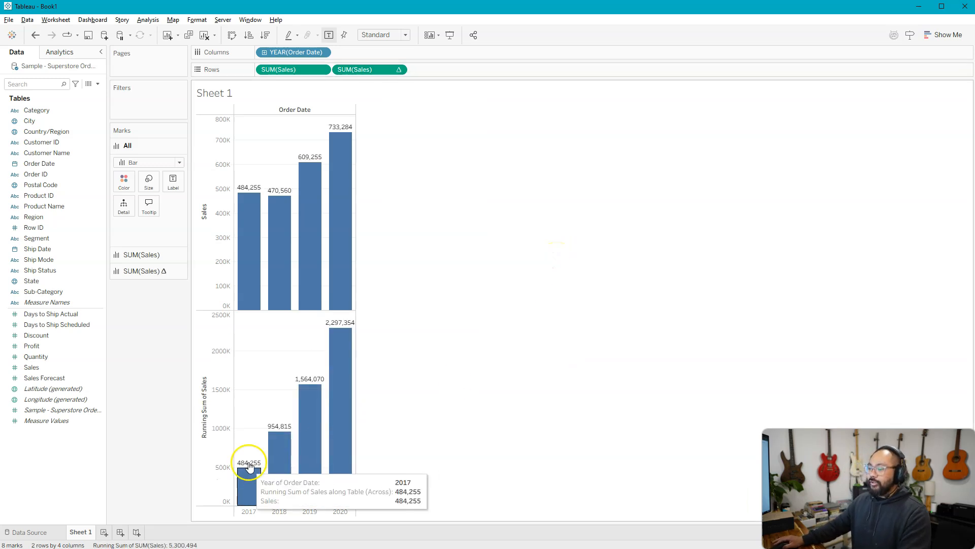
Step: Try removing the plain Sales measure from the rows and undo the removal
mouse_move(343, 343)
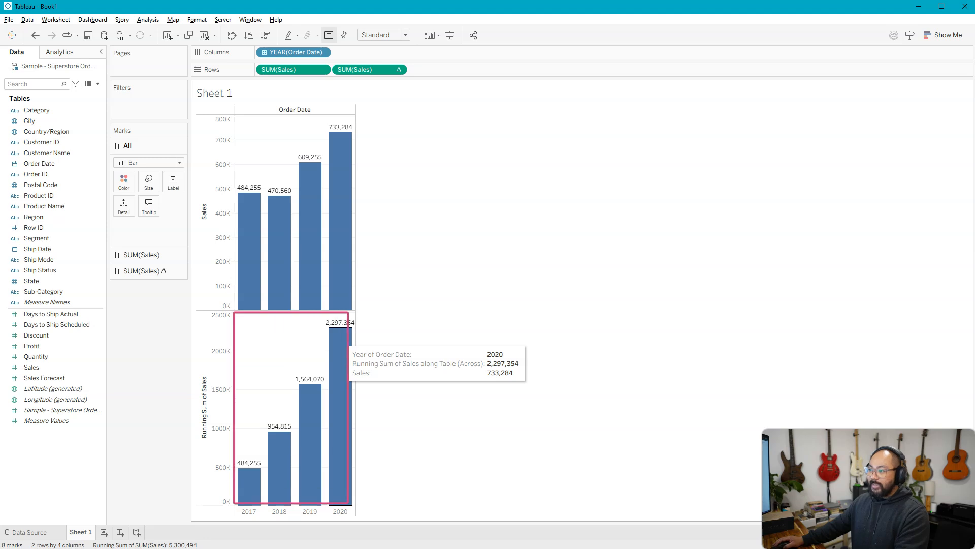
left_click_drag(279, 70, 164, 340)
mouse_move(279, 431)
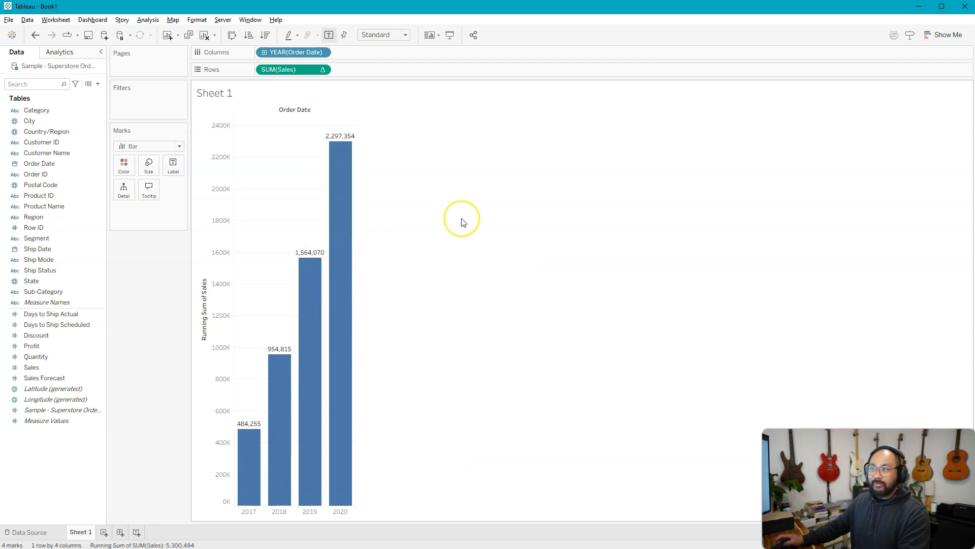
key("ctrl+z")
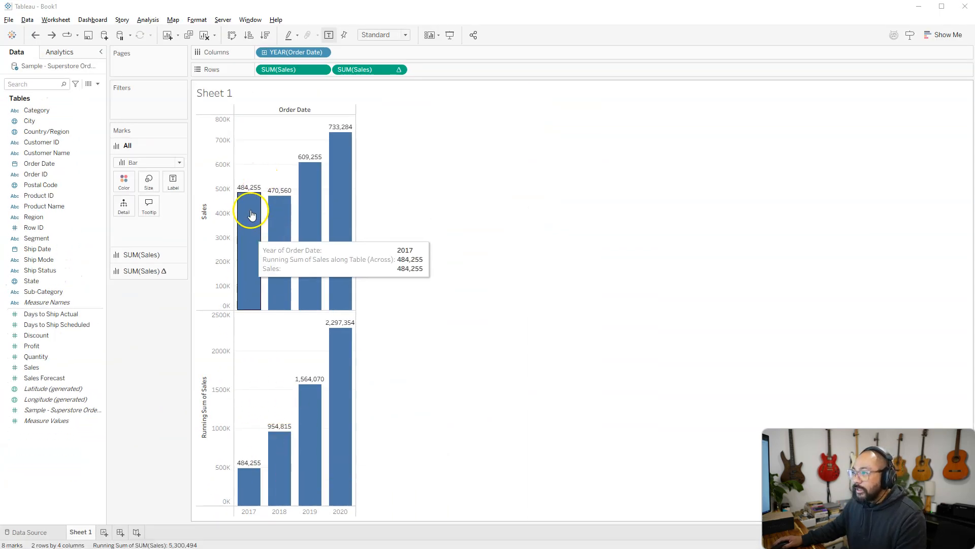
Step: Compare the 2017 and 2018 sales with their running sums and remove the plain Sales measure from the rows
left_click(251, 291)
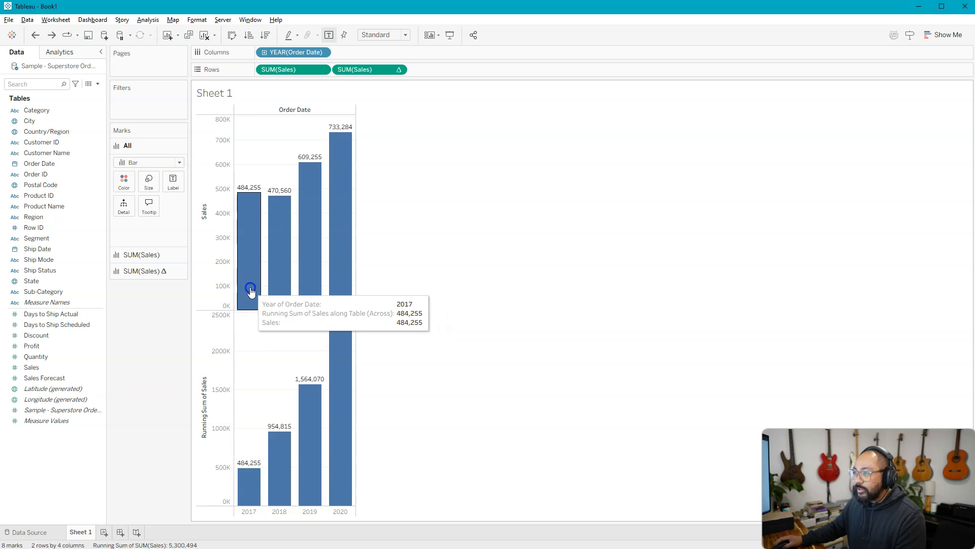
left_click(247, 207)
left_click(276, 215)
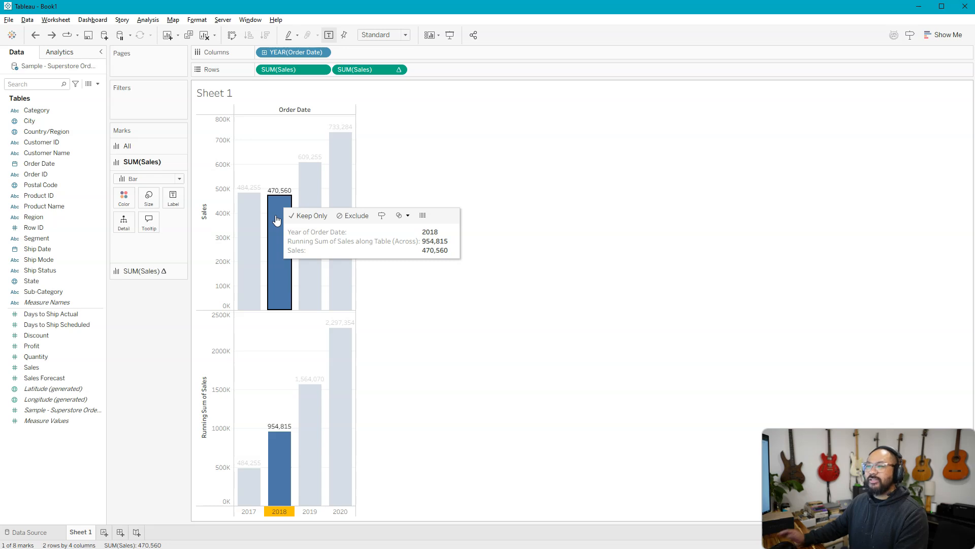
left_click(283, 218)
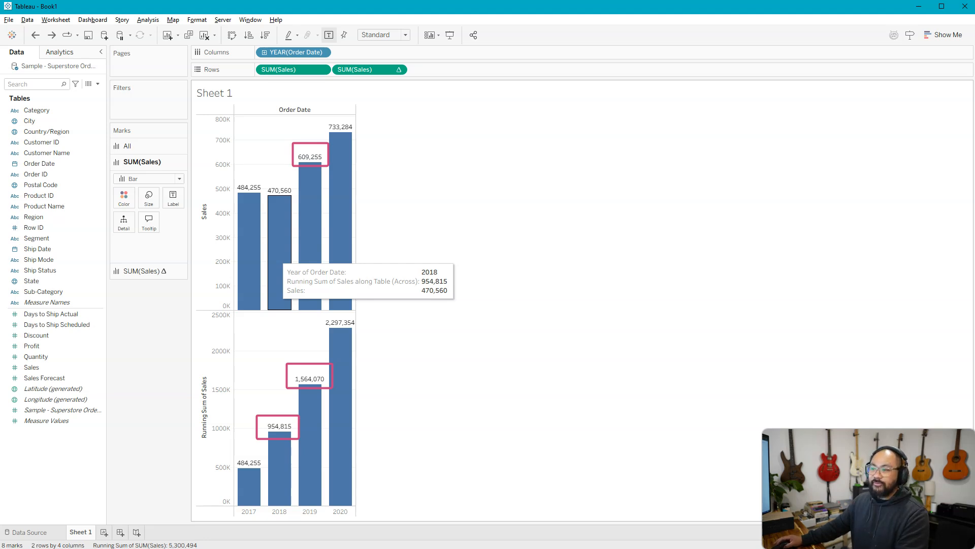
mouse_move(323, 404)
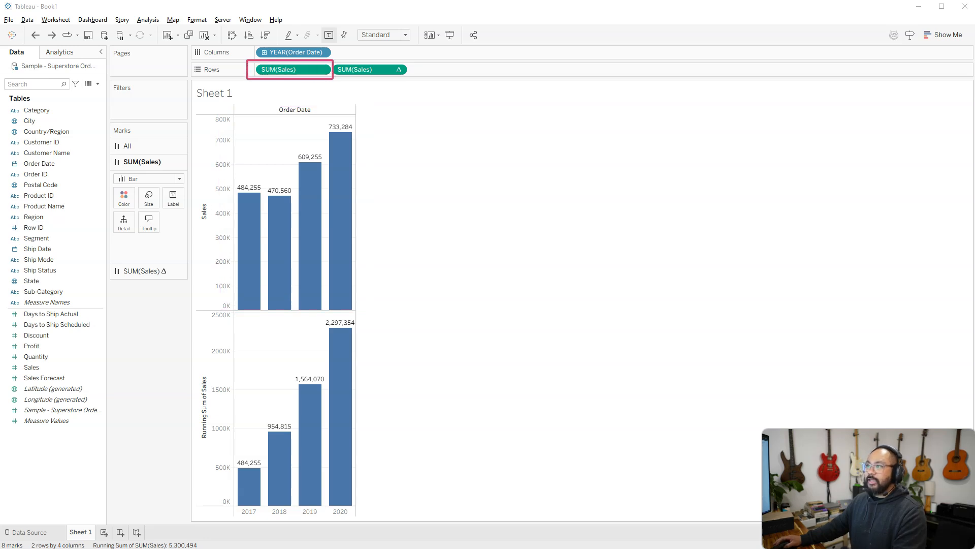
left_click_drag(282, 70, 161, 355)
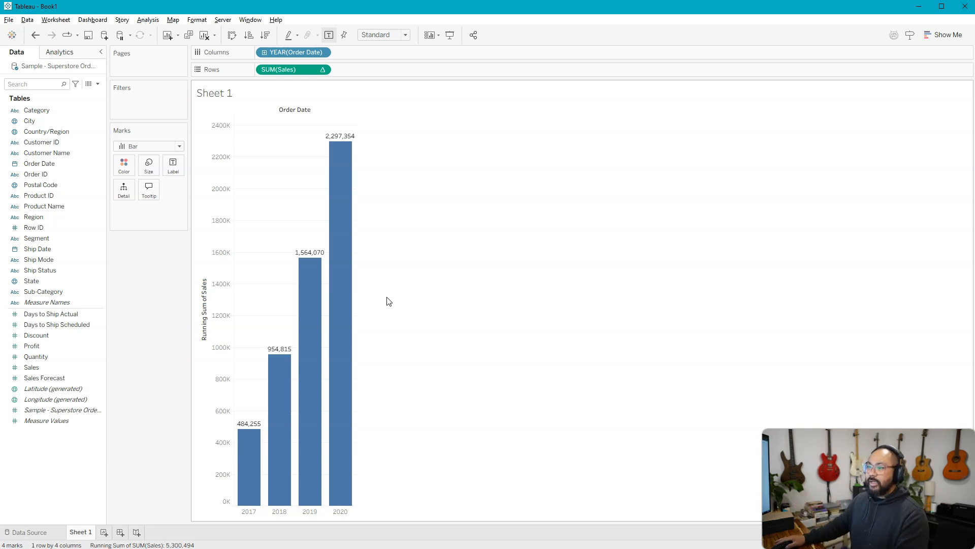
Step: Create a new worksheet with Sales on the rows and Order Date by year on the columns
left_click(104, 532)
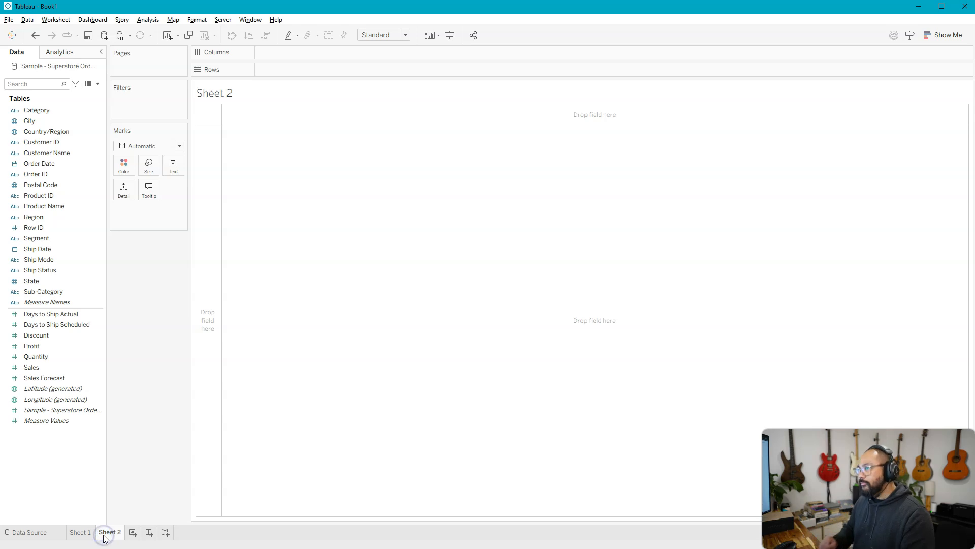
left_click(71, 368)
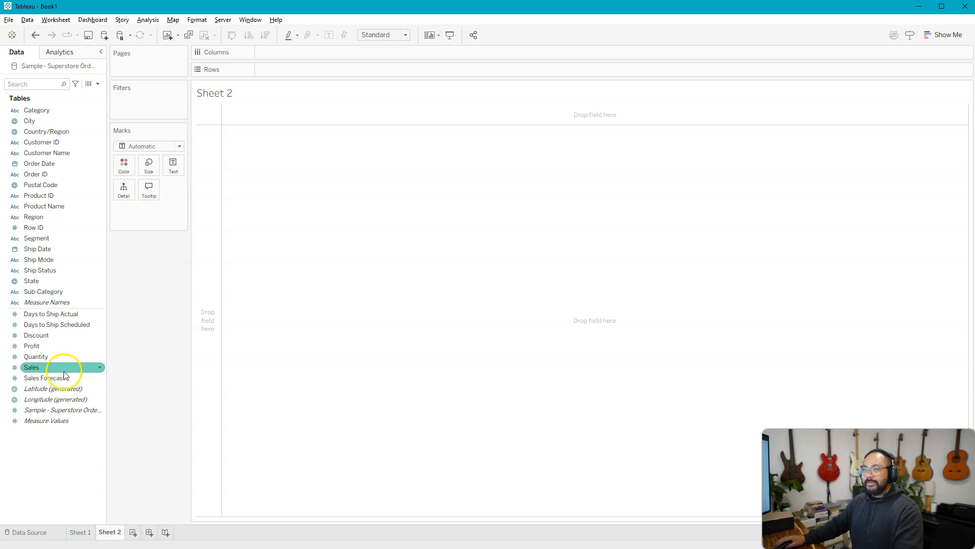
left_click_drag(56, 368, 206, 254)
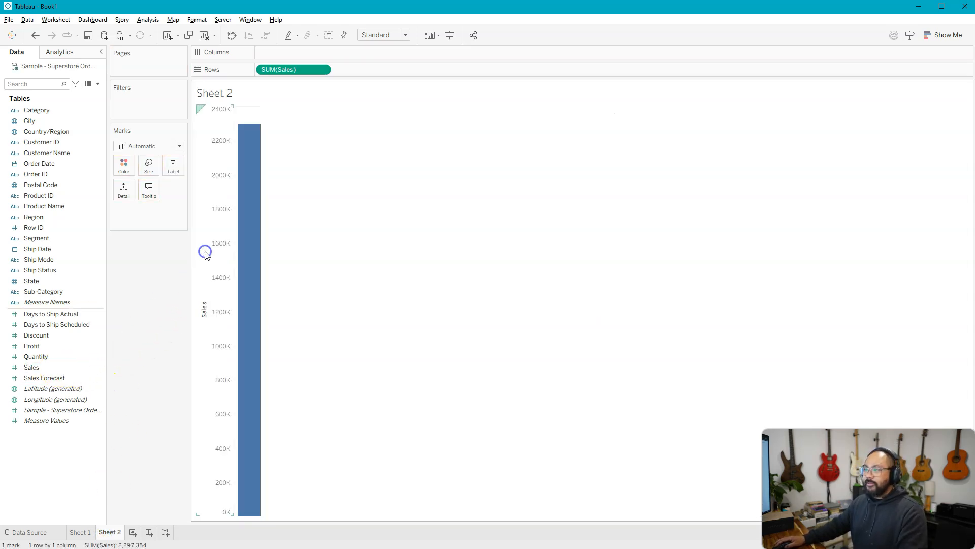
left_click_drag(31, 164, 284, 50)
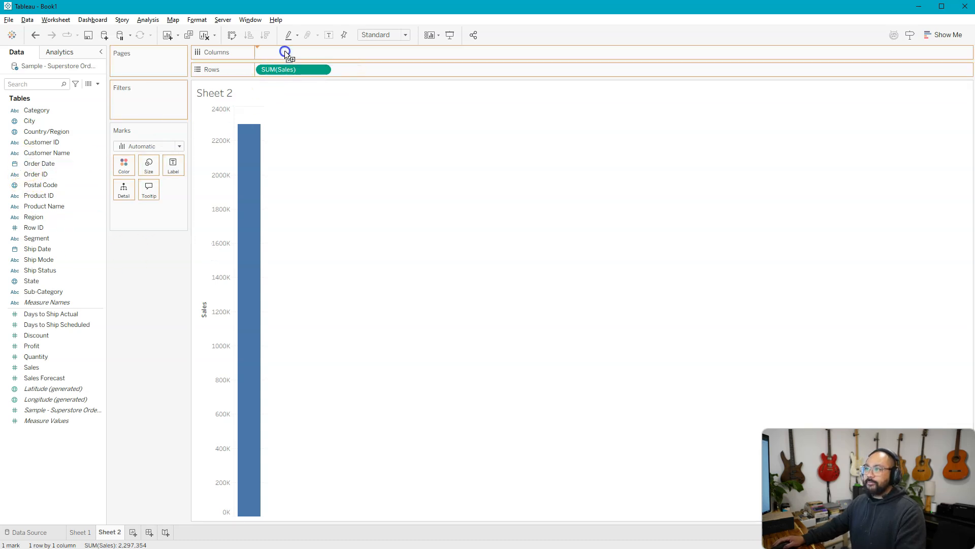
Step: Turn the new sheet's line chart into bars and show their mark labels
left_click(147, 149)
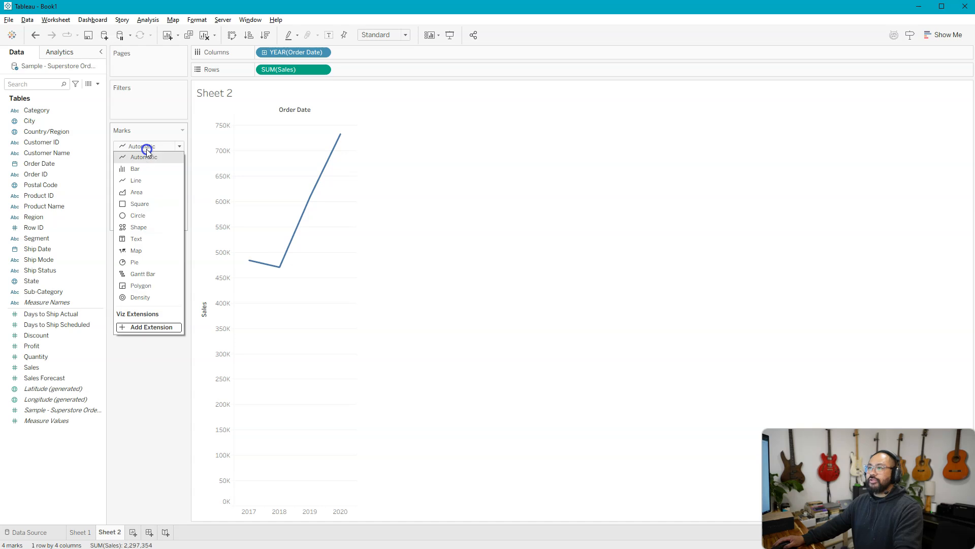
left_click(142, 169)
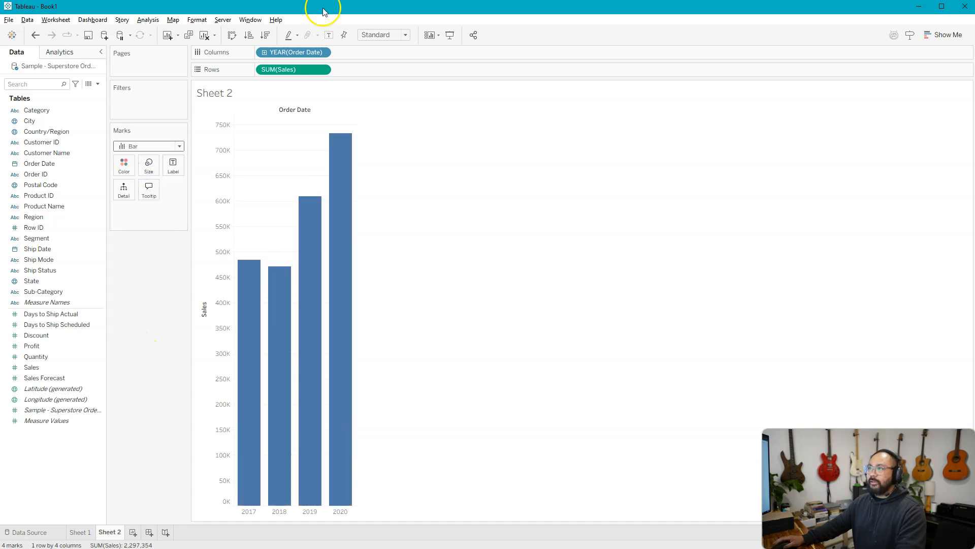
left_click(329, 35)
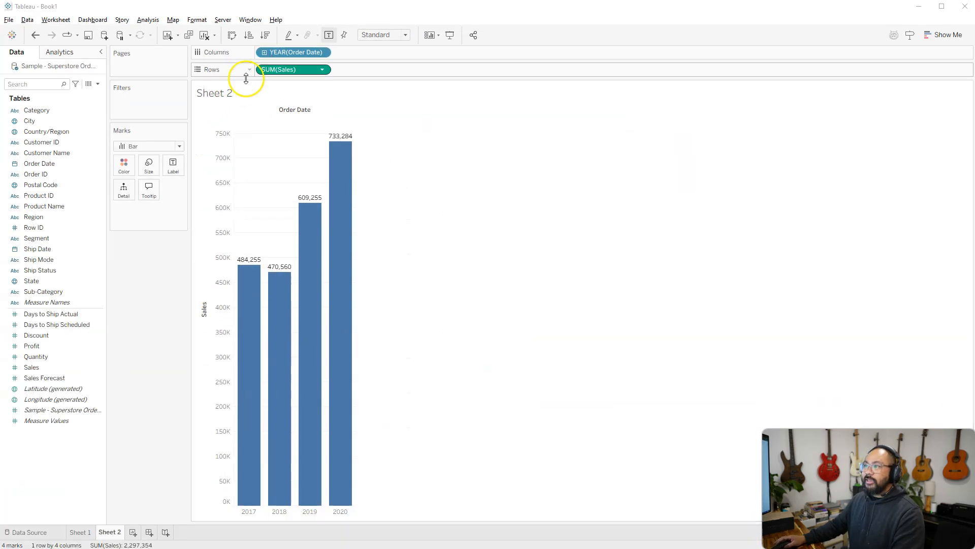
Step: Drill the years down to quarters and add a second Sales measure to the rows with a Running Total quick table calculation
left_click(264, 53)
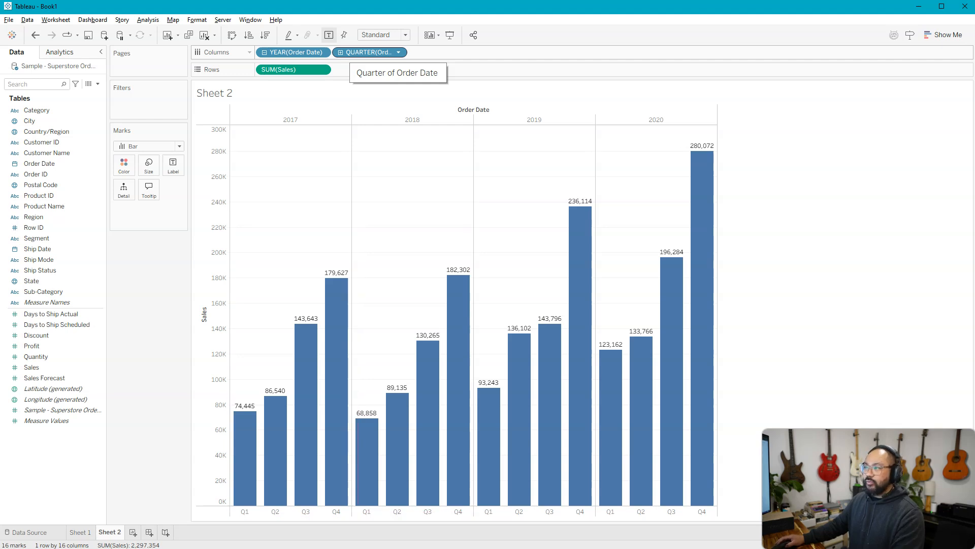
left_click_drag(50, 369, 368, 73)
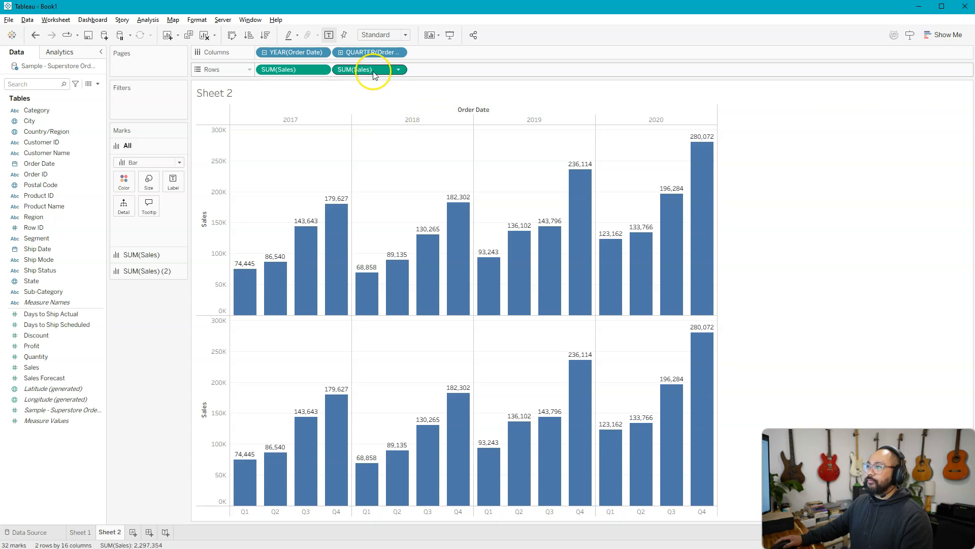
right_click(372, 72)
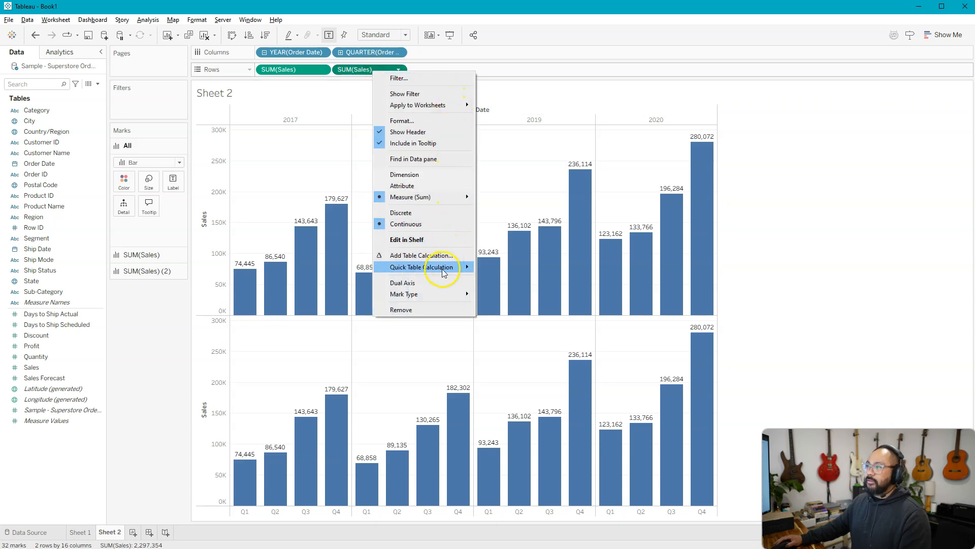
mouse_move(445, 274)
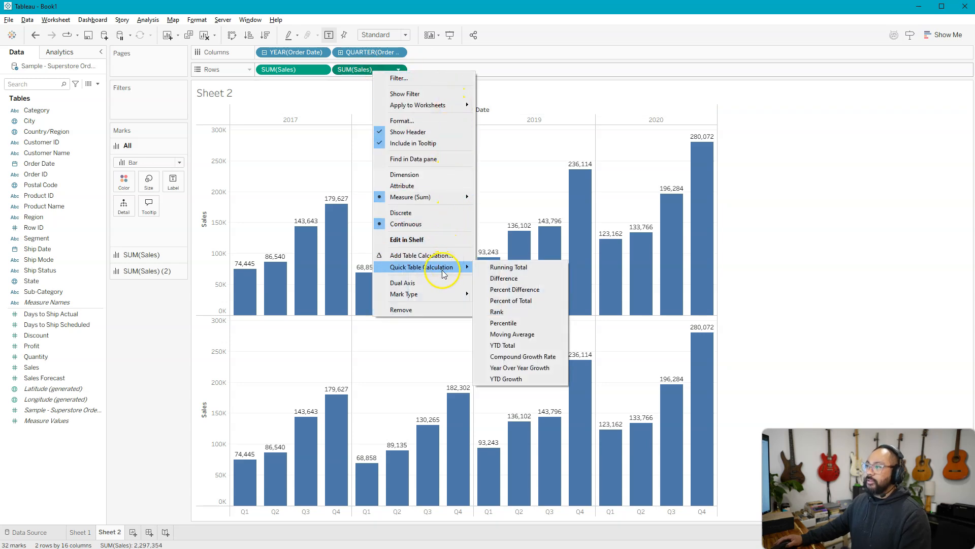
left_click(521, 267)
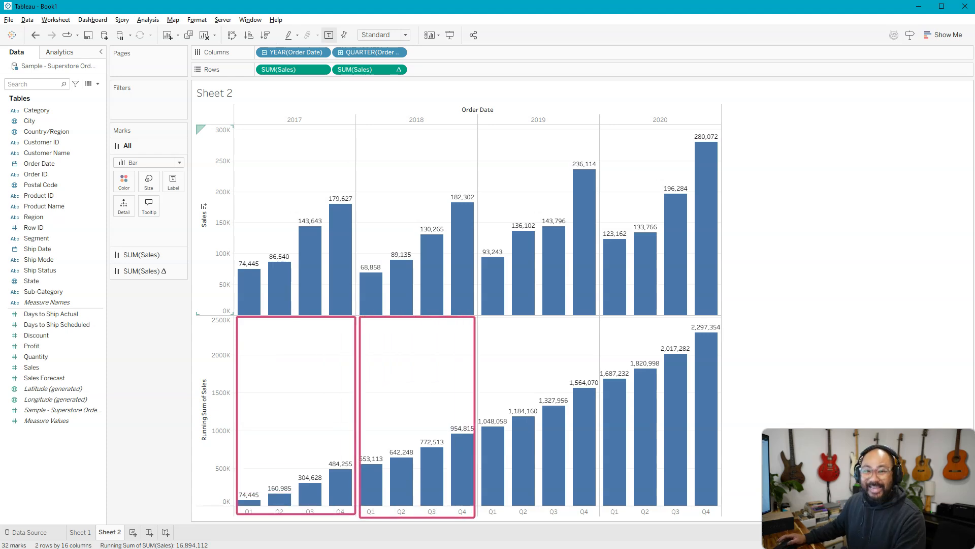
Step: Set the running total Sales measure on the rows to compute using Pane (across) so it restarts each year
key("Escape")
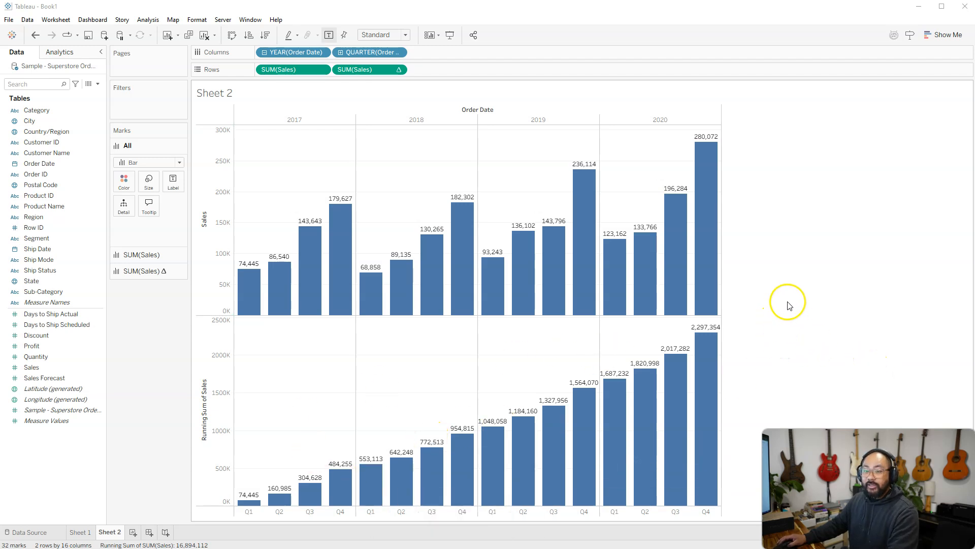
right_click(378, 68)
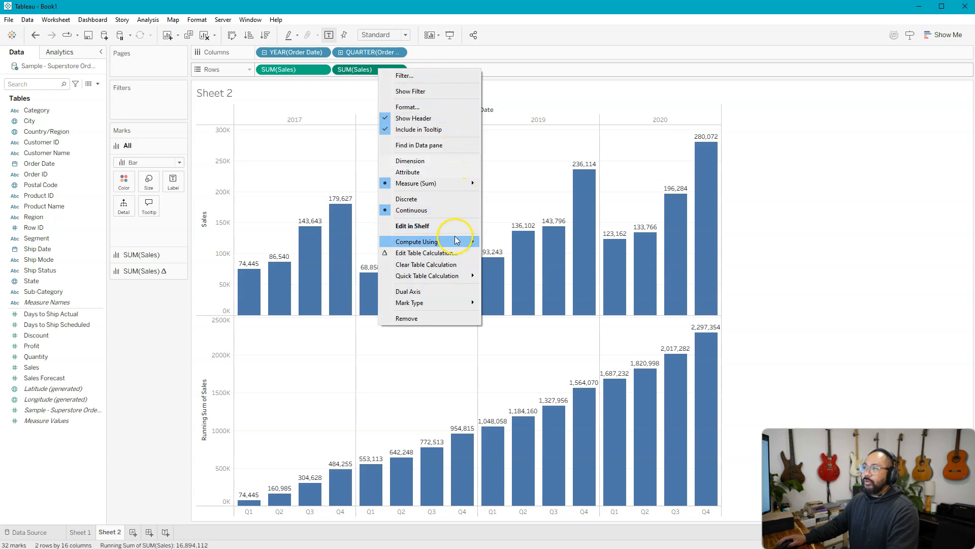
mouse_move(437, 242)
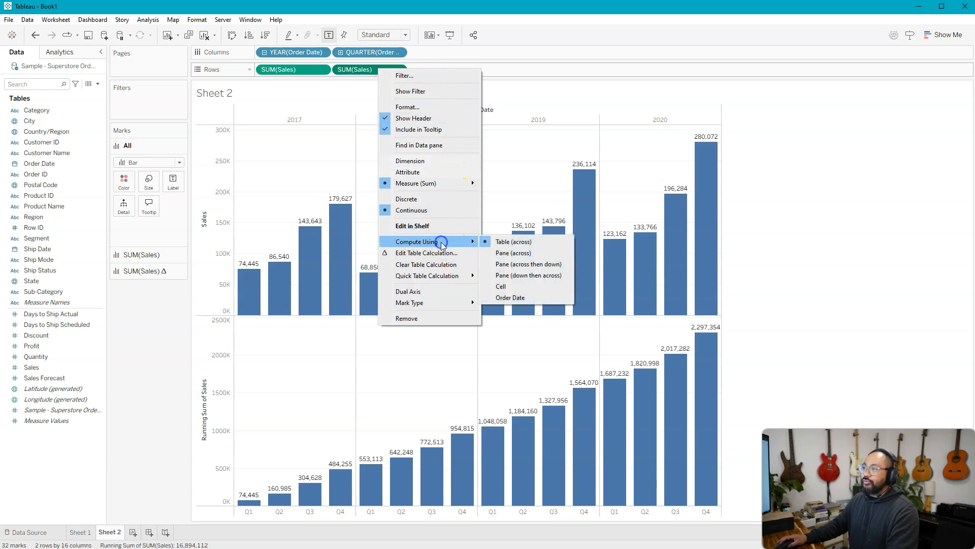
left_click(549, 253)
left_click(758, 310)
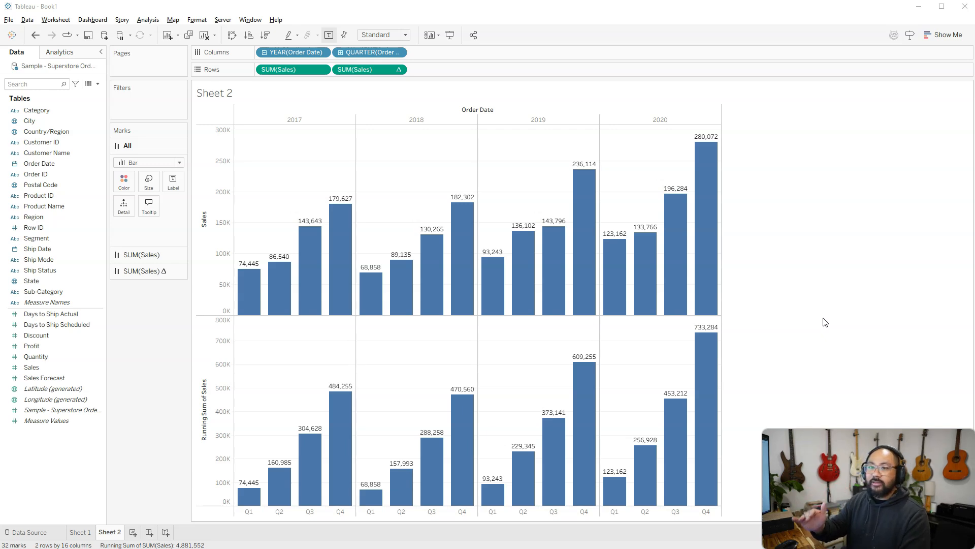
Step: Review the running total's table calculation settings in the Edit Table Calculation dialog and close it without changes
right_click(365, 70)
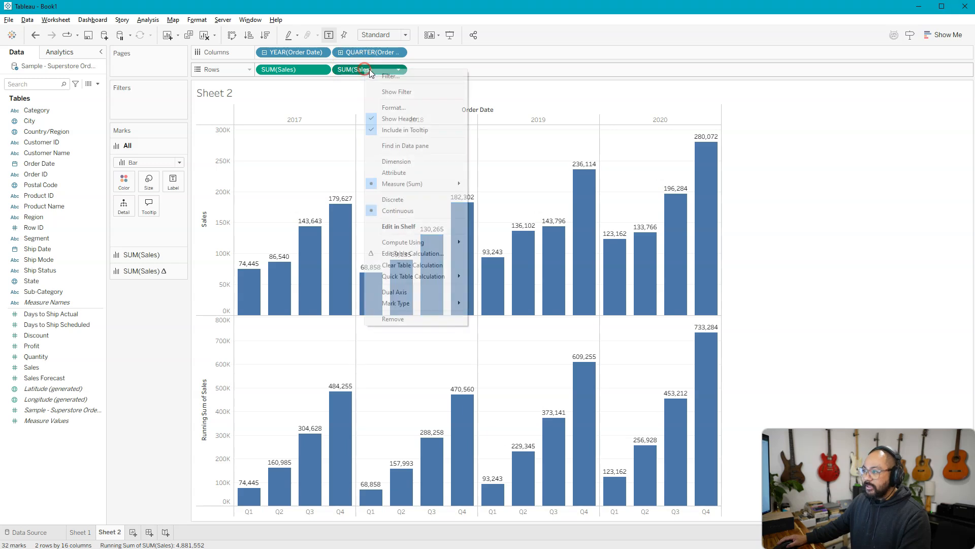
mouse_move(421, 276)
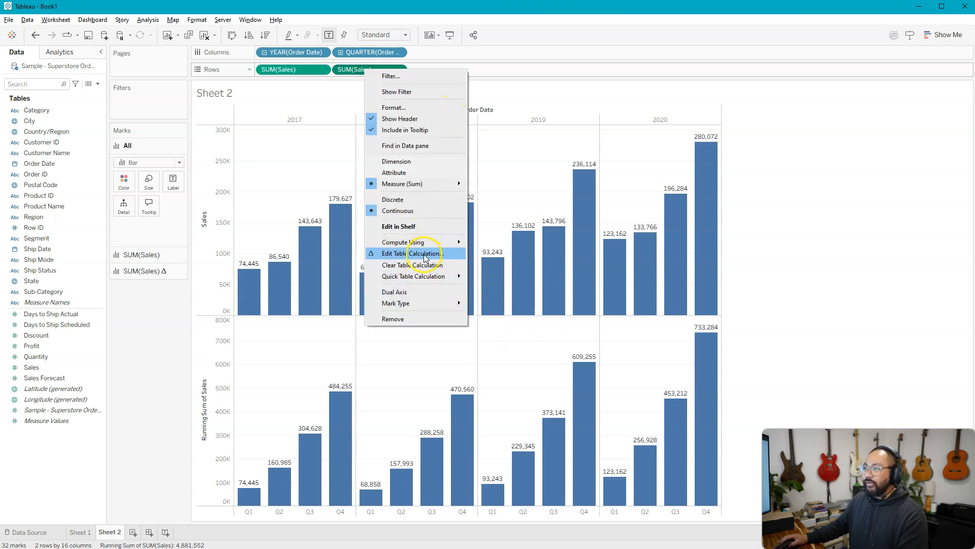
left_click(425, 253)
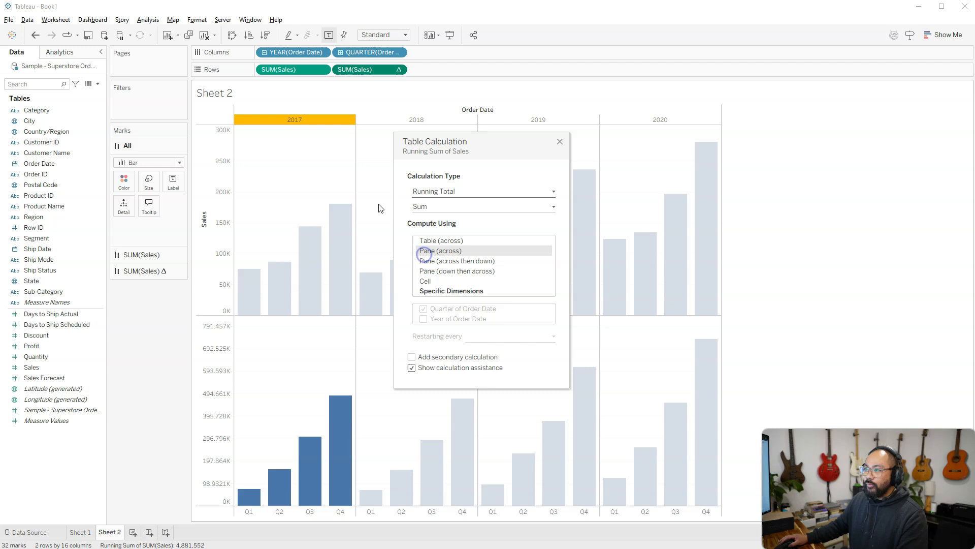
left_click(561, 143)
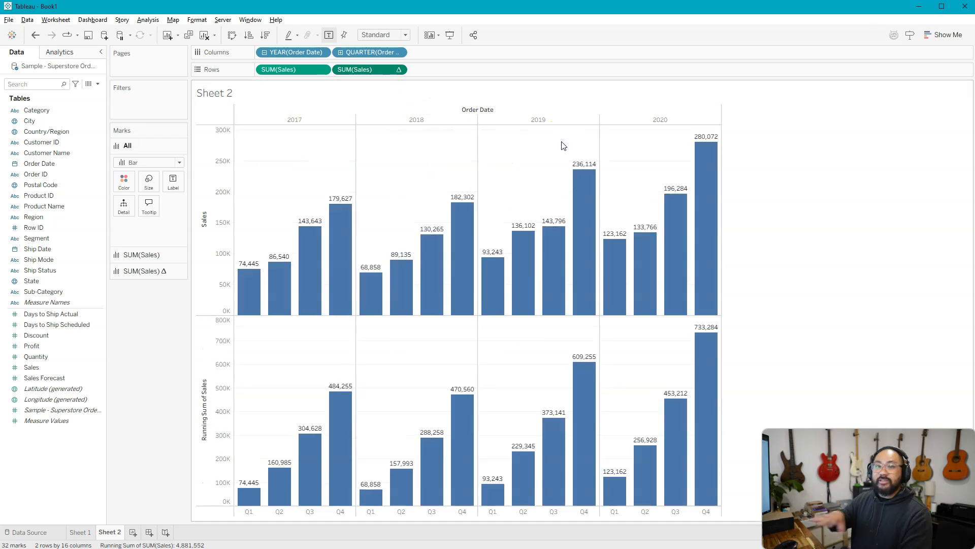